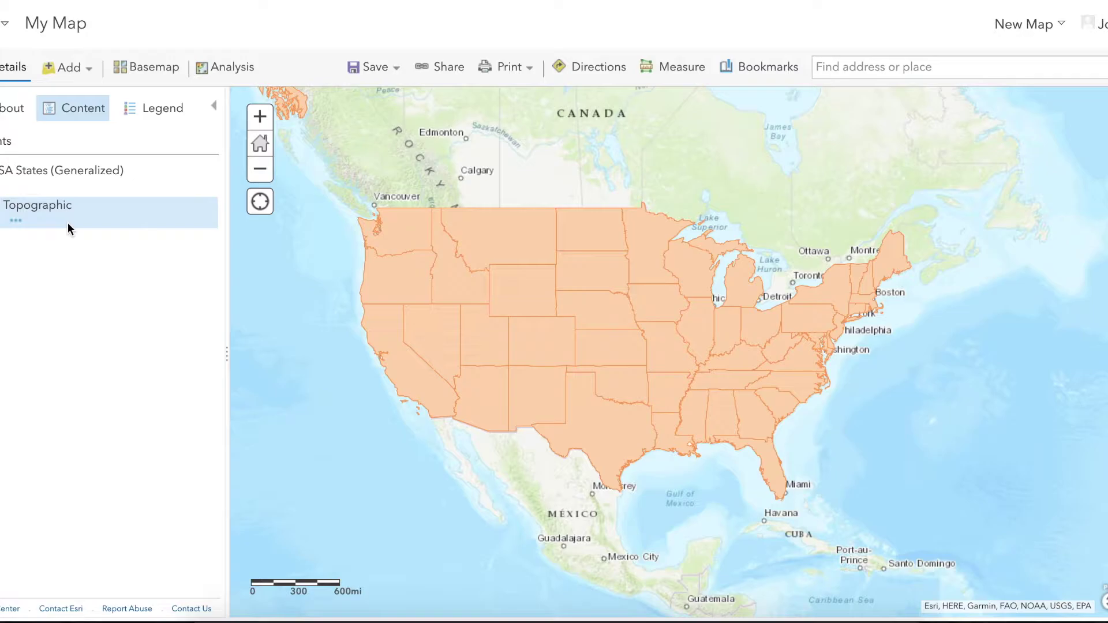
Display the USA States (Generalized) attribute table, listing 51 features, then open the Add menu
{"action": "mouse_move", "coordinate": [32, 192]}
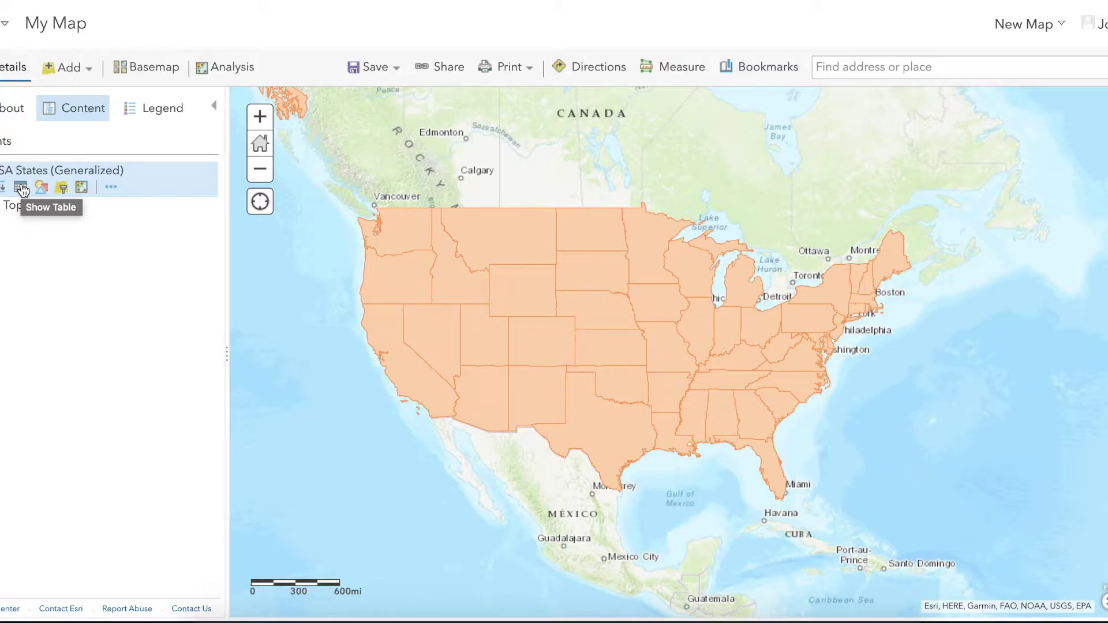
{"action": "left_click", "coordinate": [20, 189]}
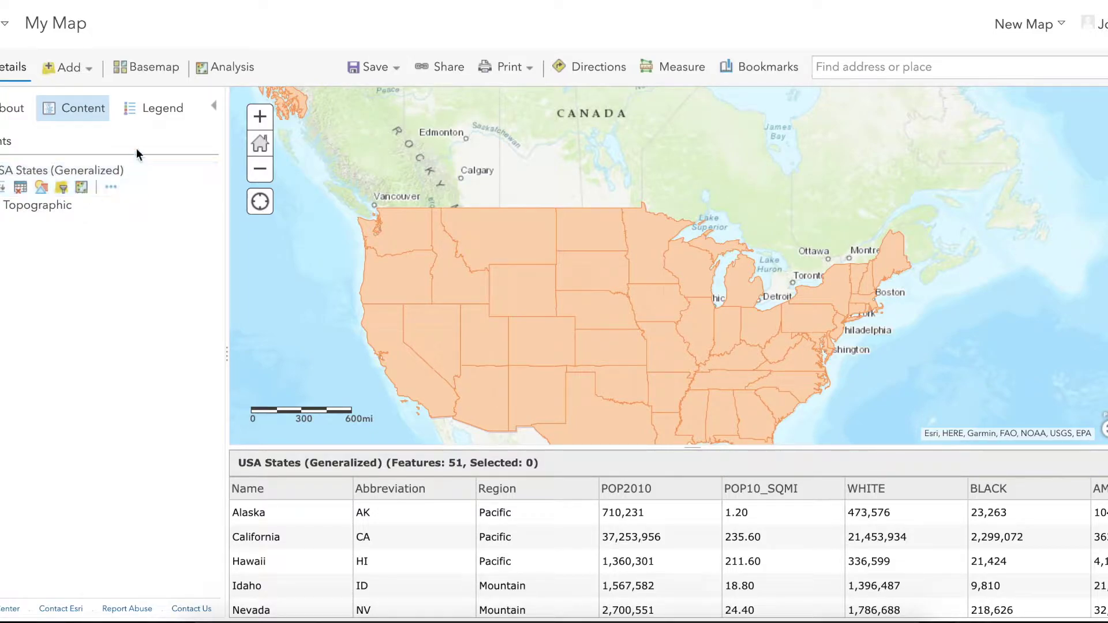
{"action": "left_click", "coordinate": [79, 72]}
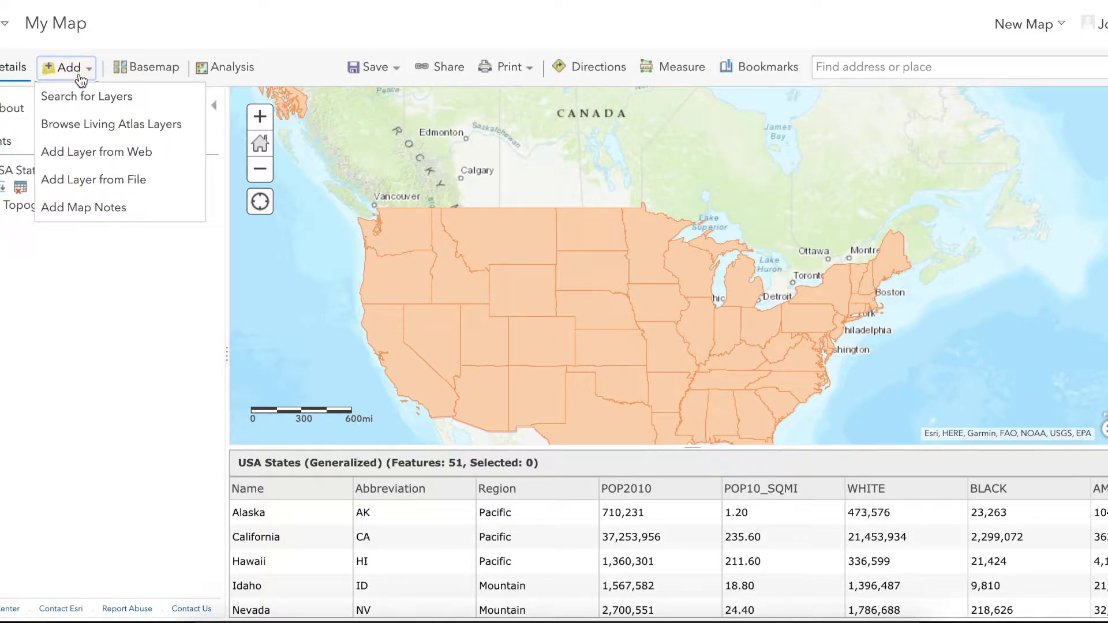
Import State_Pop_2019.csv from file as a table-only layer named State Pop 2019
{"action": "left_click", "coordinate": [90, 178]}
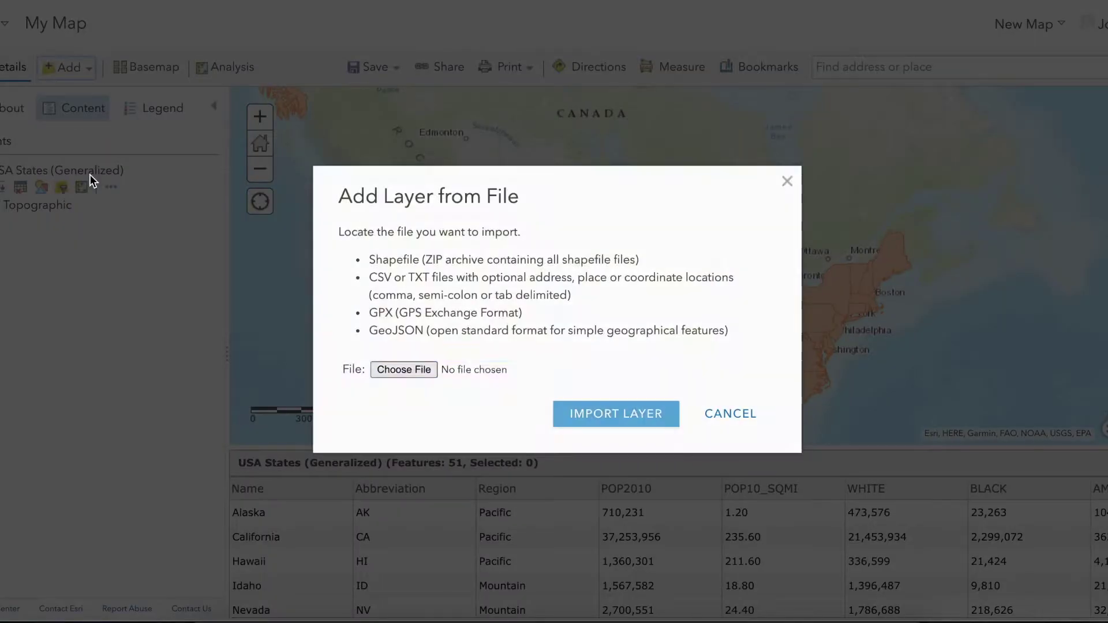
{"action": "left_click", "coordinate": [407, 369]}
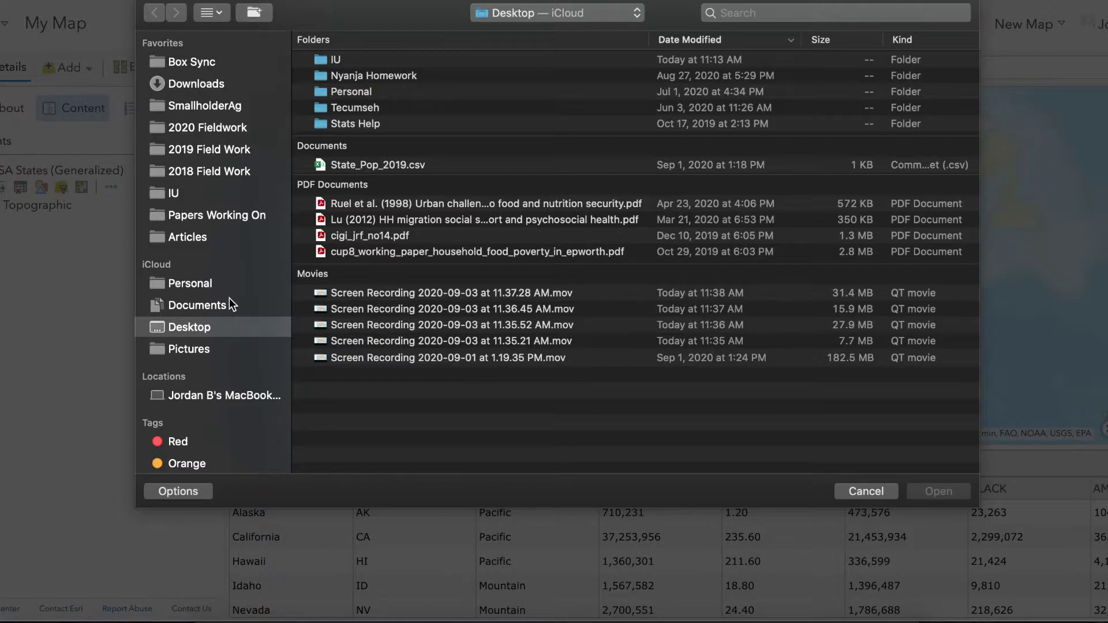
{"action": "left_click", "coordinate": [400, 167]}
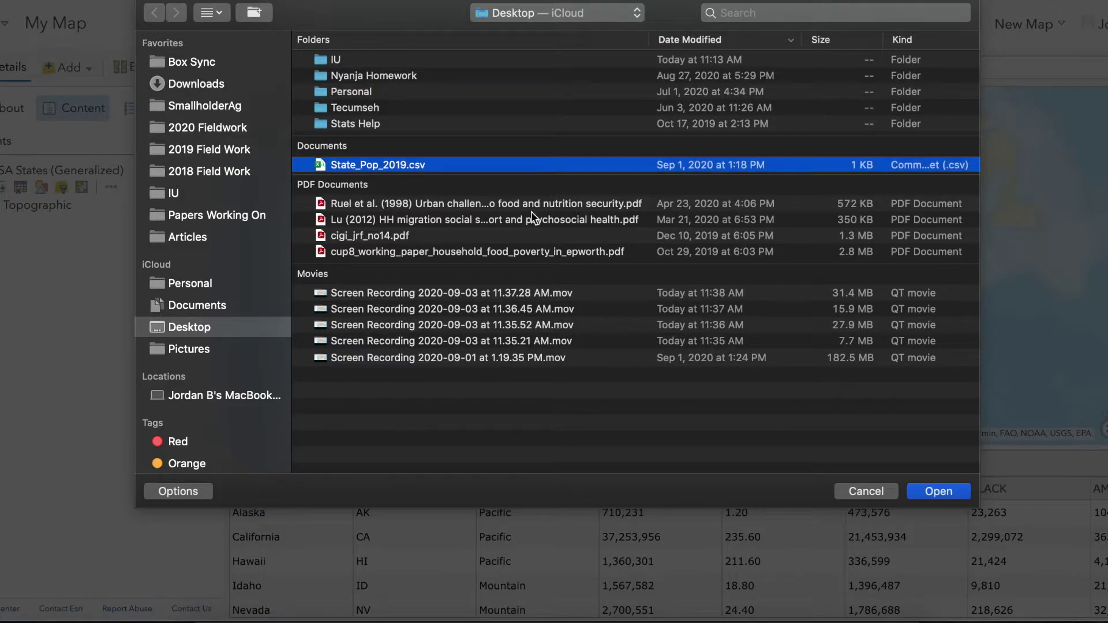
{"action": "left_click", "coordinate": [940, 492]}
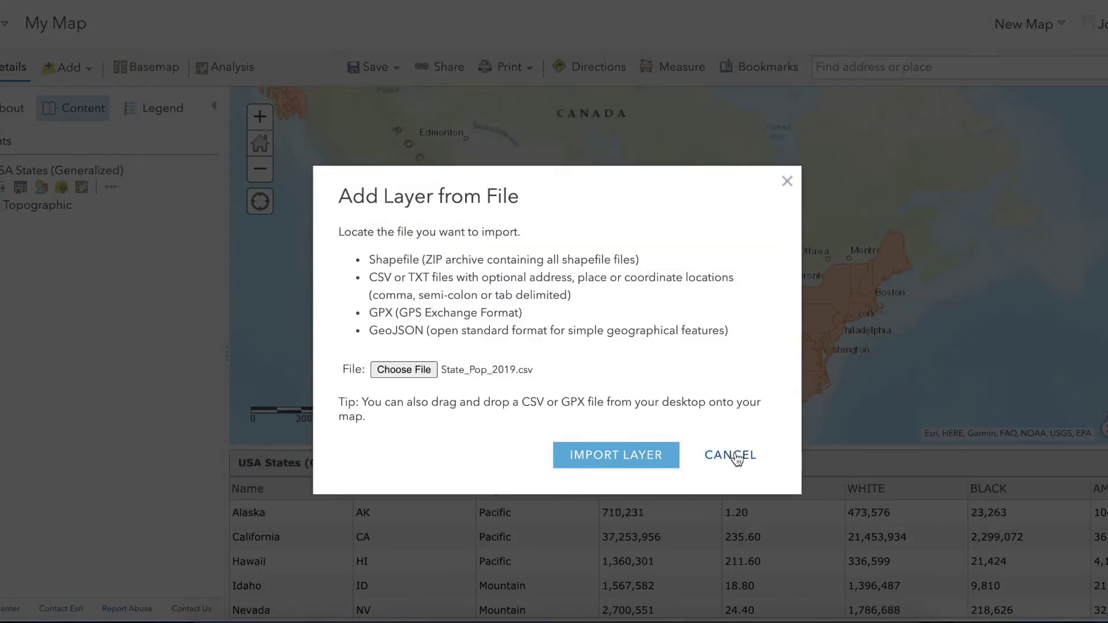
{"action": "left_click", "coordinate": [601, 460]}
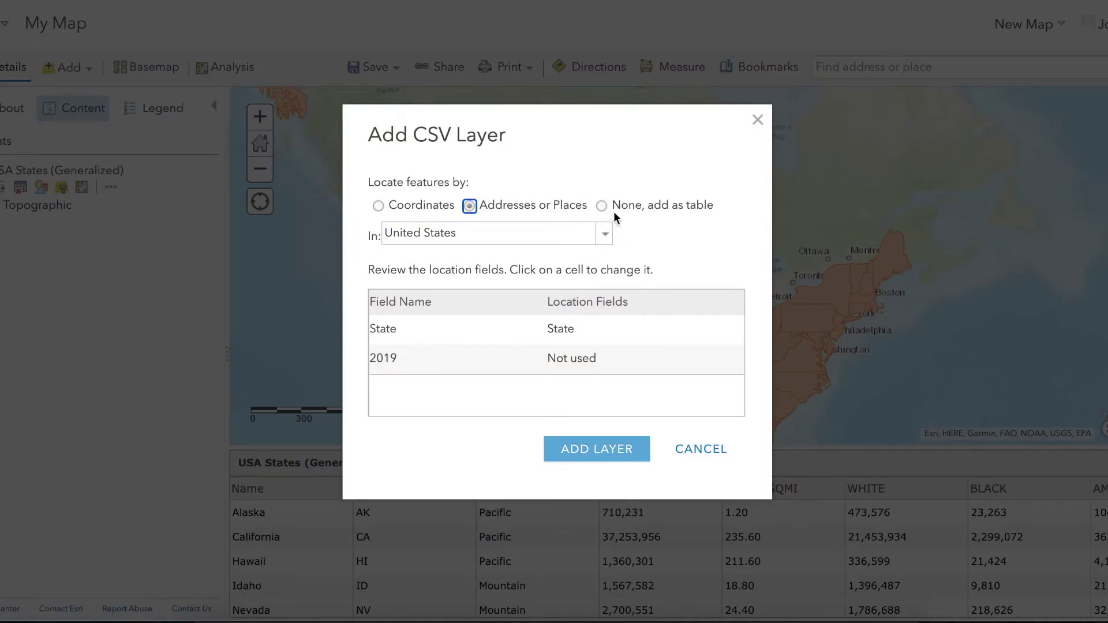
{"action": "left_click", "coordinate": [601, 206]}
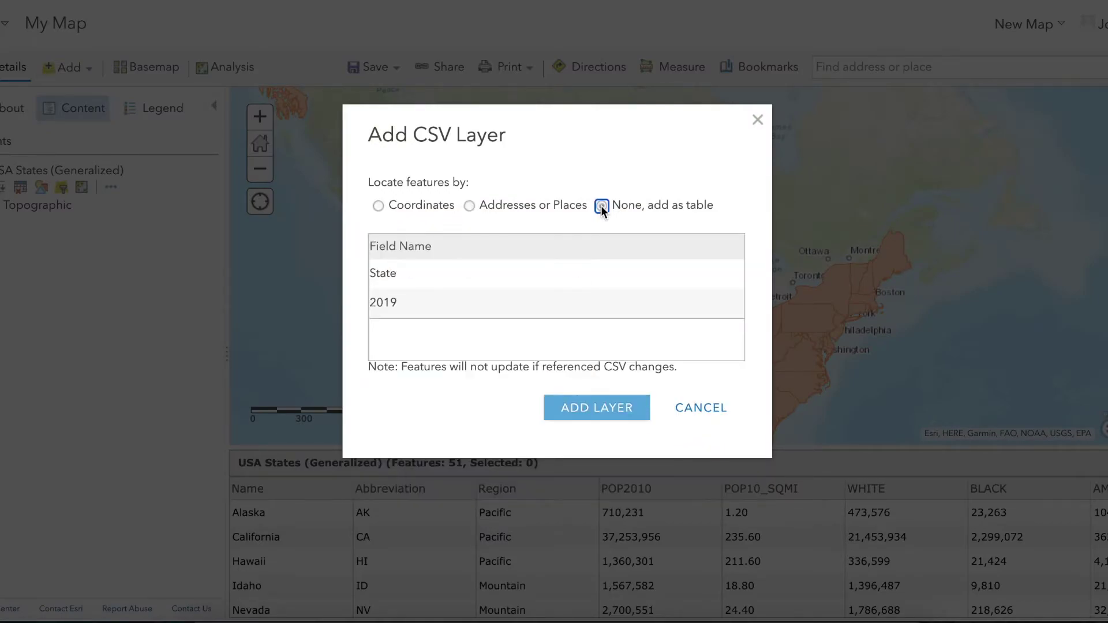
{"action": "left_click", "coordinate": [608, 411]}
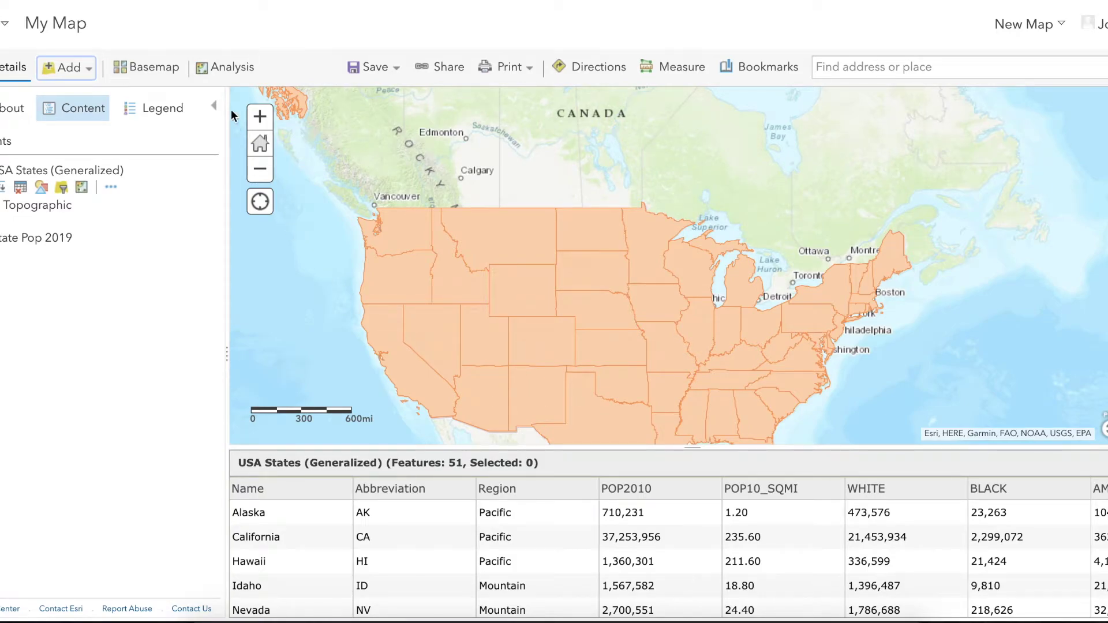
{"action": "left_click", "coordinate": [220, 74]}
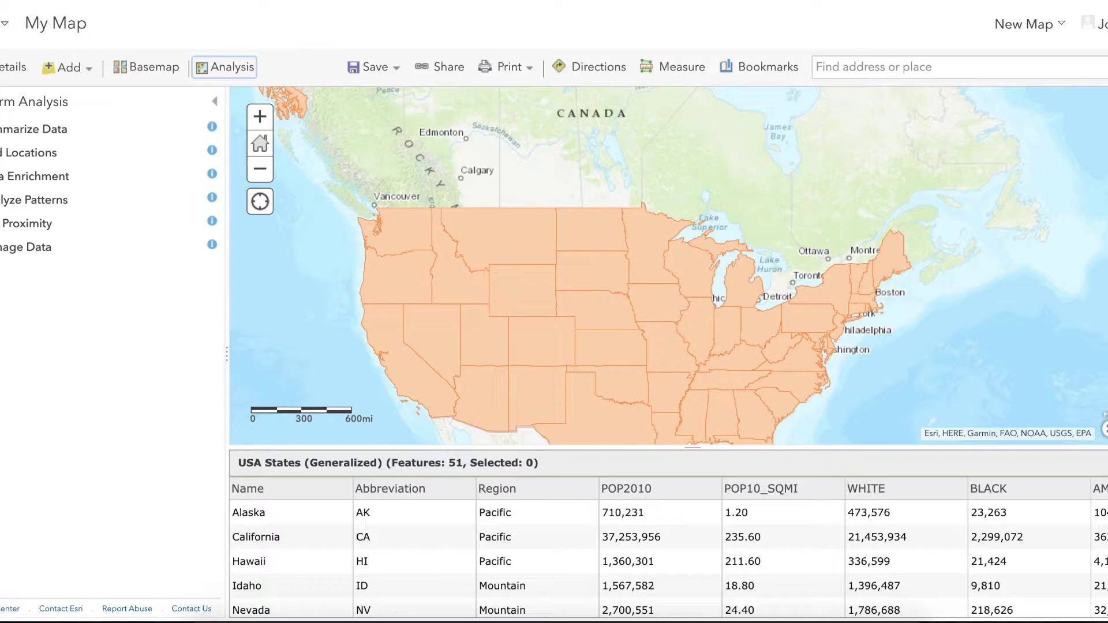
Open Join Features from the Summarize Data analysis tools
{"action": "left_click", "coordinate": [34, 129]}
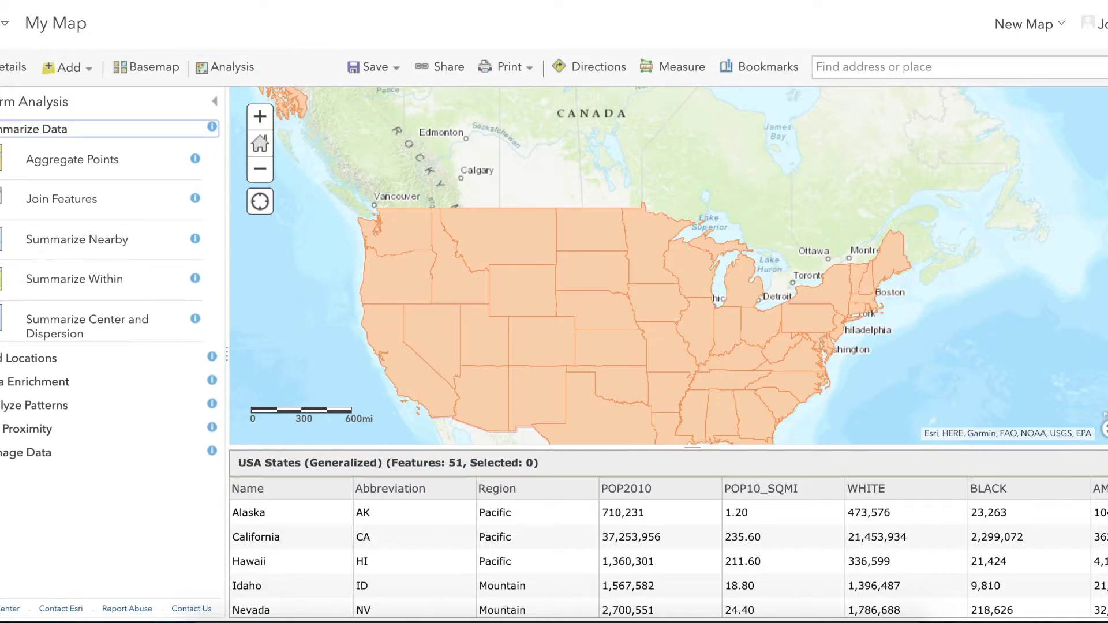
{"action": "left_click", "coordinate": [62, 199]}
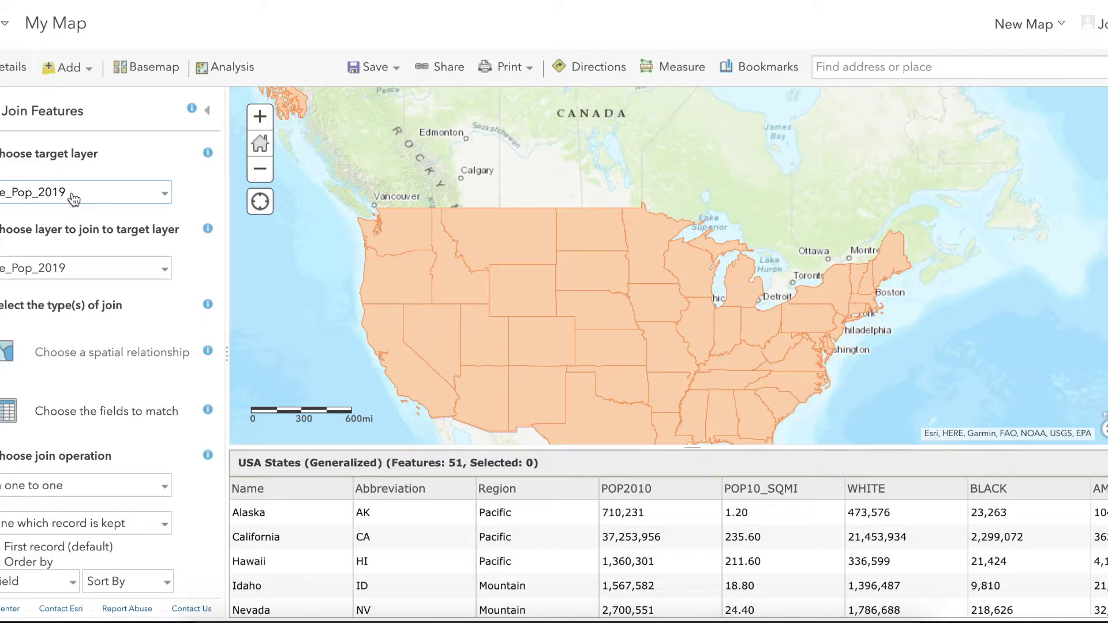
{"action": "left_click", "coordinate": [74, 197]}
Target USA States (Generalized), matching its STATE_NAME field to the CSV's State field
{"action": "left_click", "coordinate": [77, 229]}
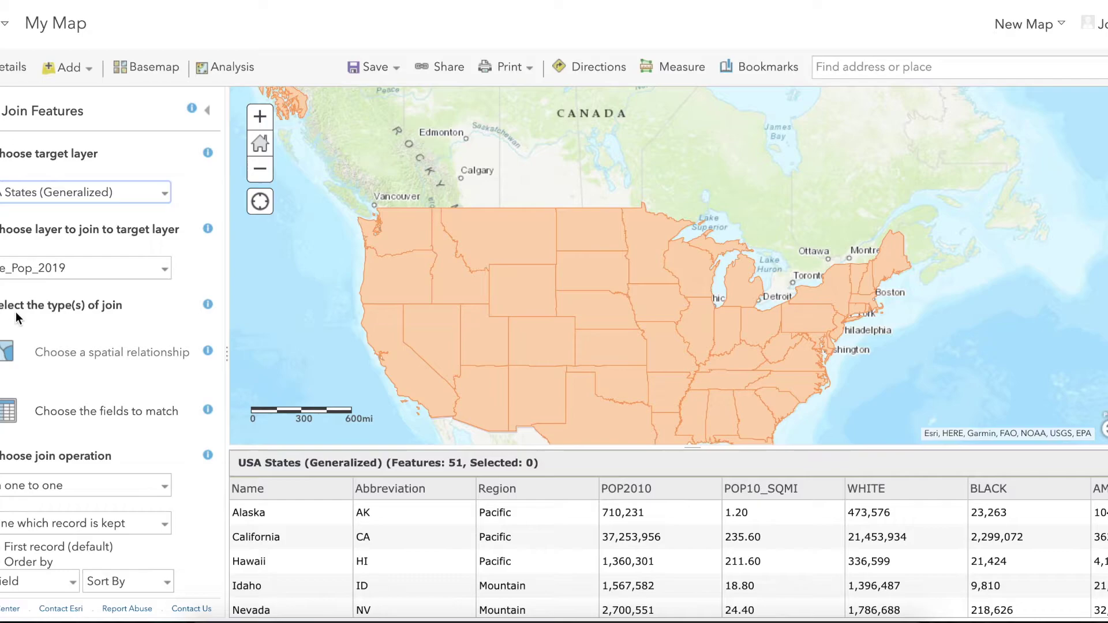
{"action": "scroll", "coordinate": [15, 312], "scroll_direction": "down", "scroll_amount": 2}
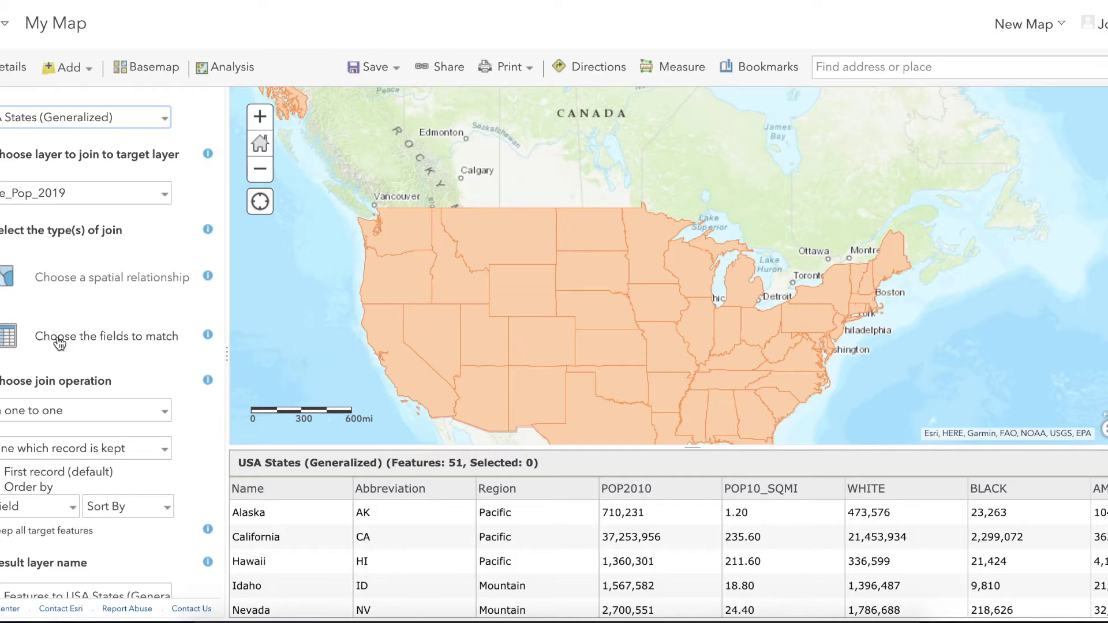
{"action": "left_click", "coordinate": [60, 344]}
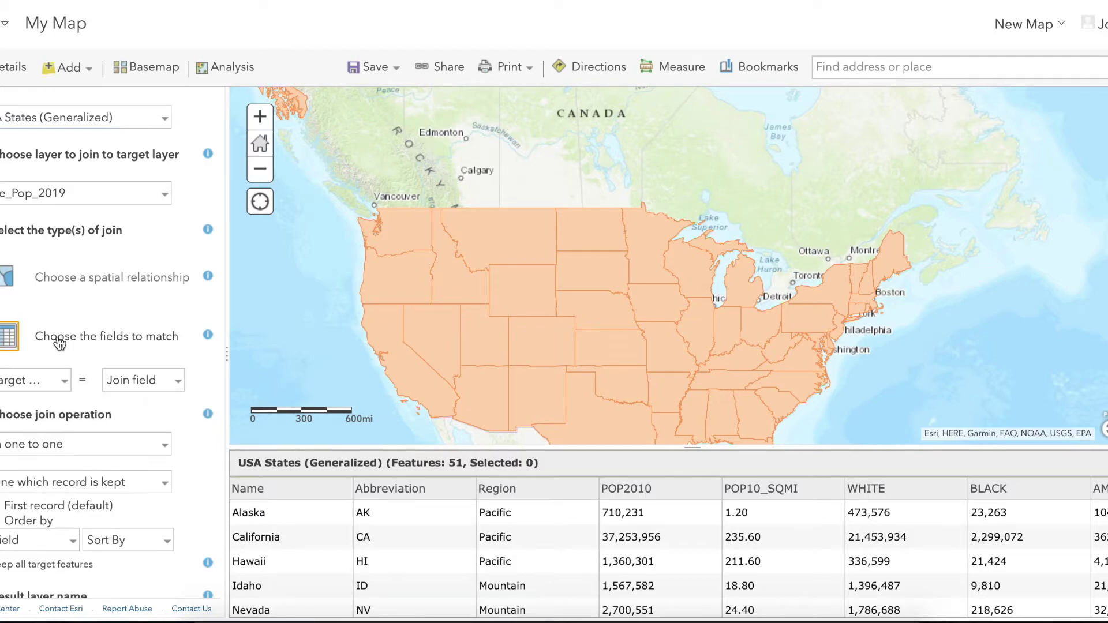
{"action": "left_click", "coordinate": [65, 381]}
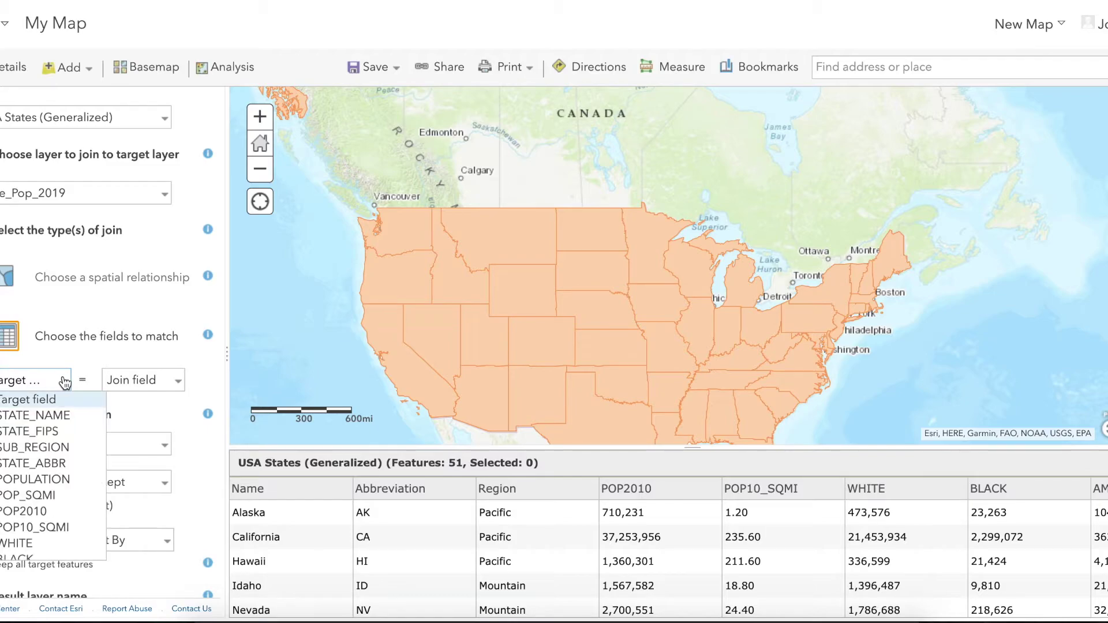
{"action": "left_click", "coordinate": [46, 415]}
{"action": "left_click", "coordinate": [132, 390]}
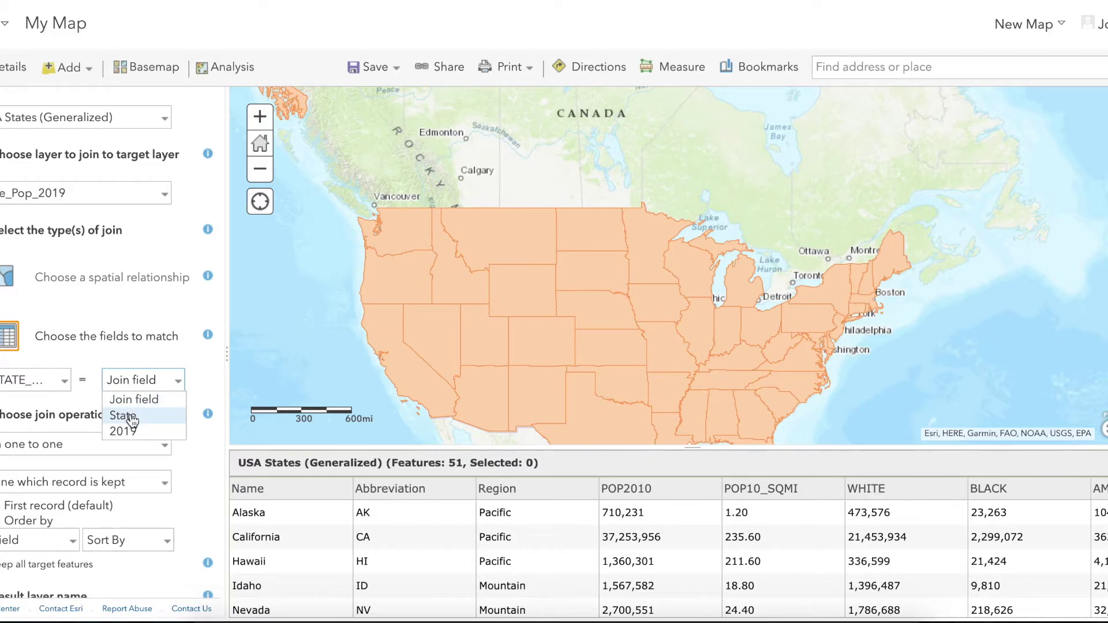
{"action": "left_click", "coordinate": [128, 415]}
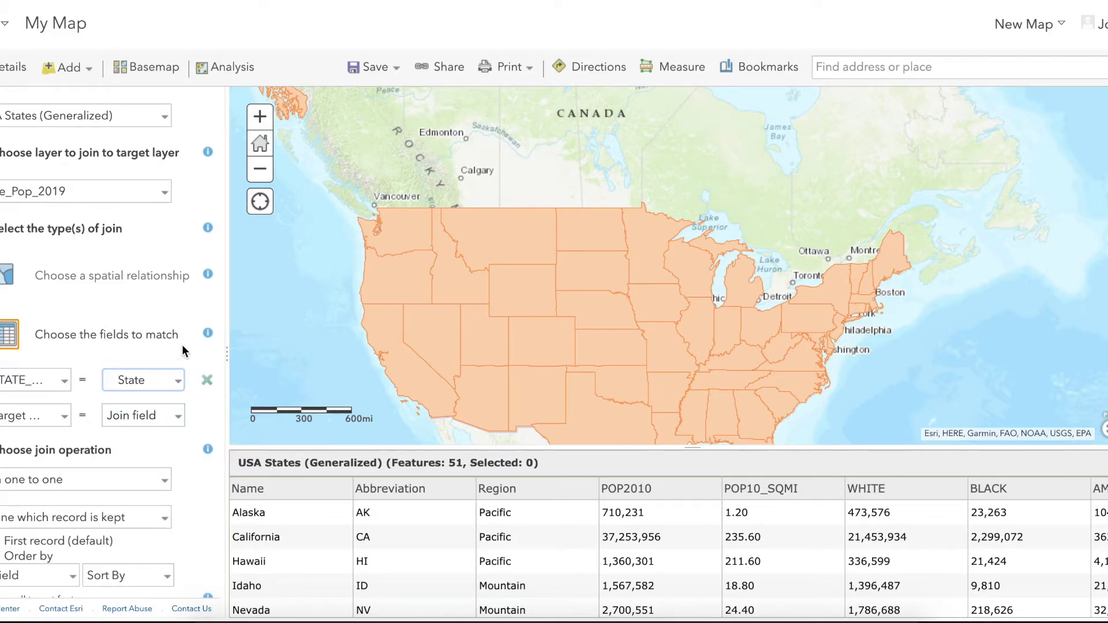
{"action": "scroll", "coordinate": [182, 345], "scroll_direction": "down", "scroll_amount": 3}
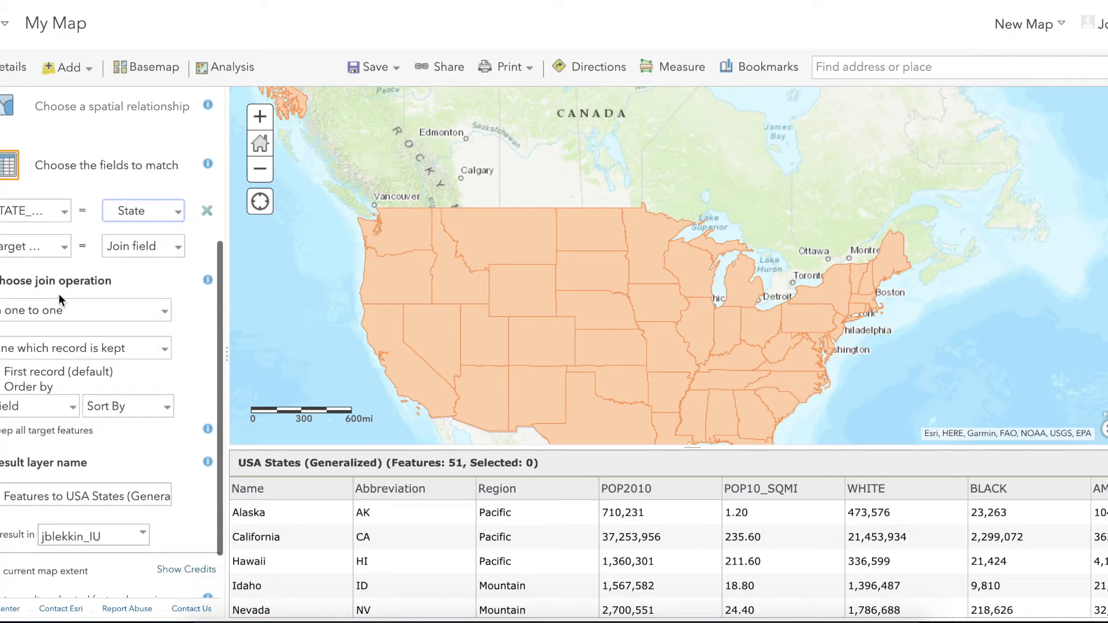
Name the result layer State_population_2019 and run the join analysis
{"action": "double_click", "coordinate": [38, 488]}
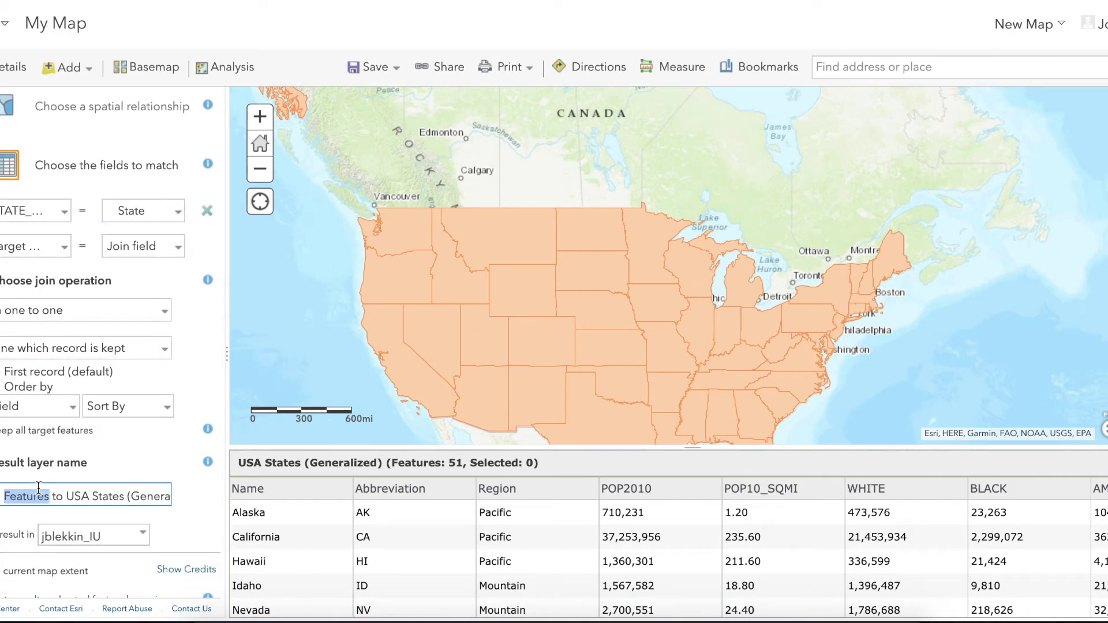
{"action": "triple_click", "coordinate": [39, 488]}
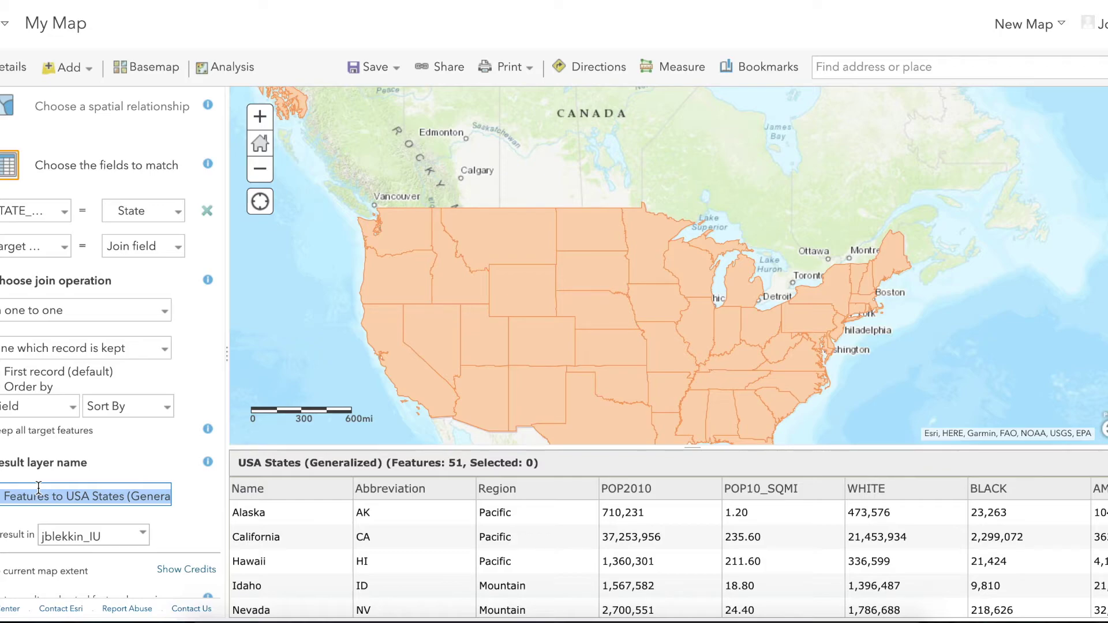
{"action": "type", "text": "State_"}
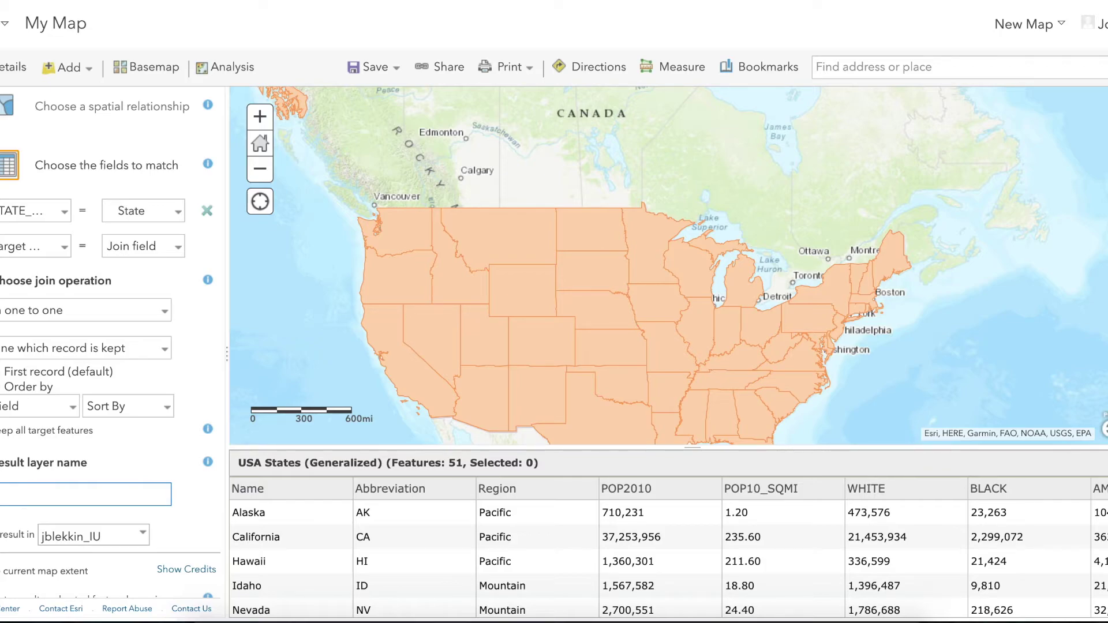
{"action": "type", "text": "population_2019"}
{"action": "scroll", "coordinate": [40, 384], "scroll_direction": "down", "scroll_amount": 1}
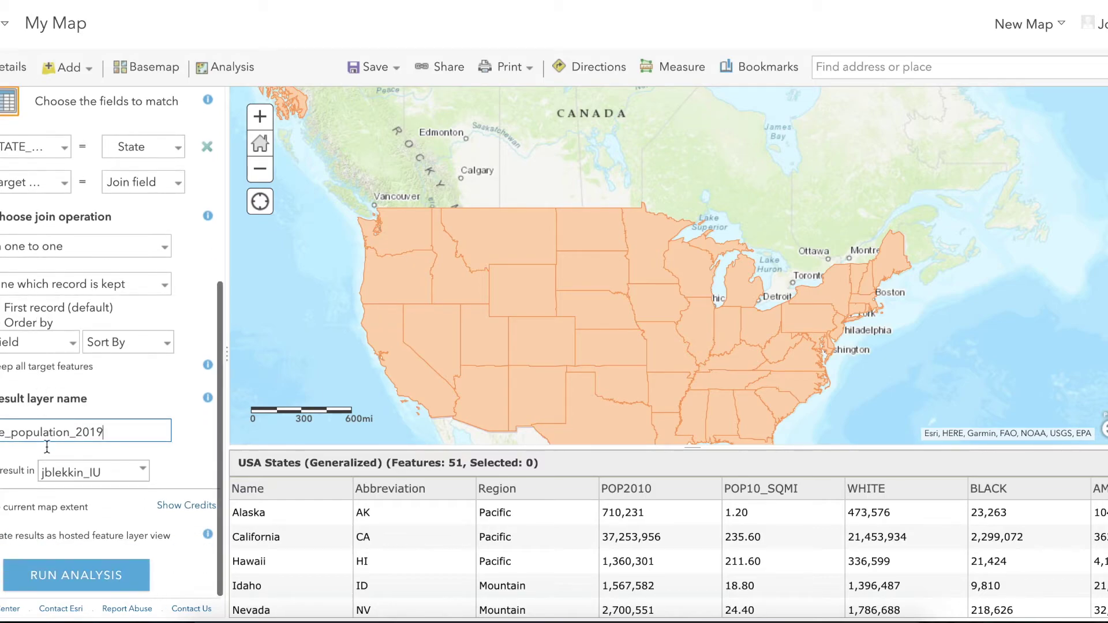
{"action": "left_click", "coordinate": [73, 577]}
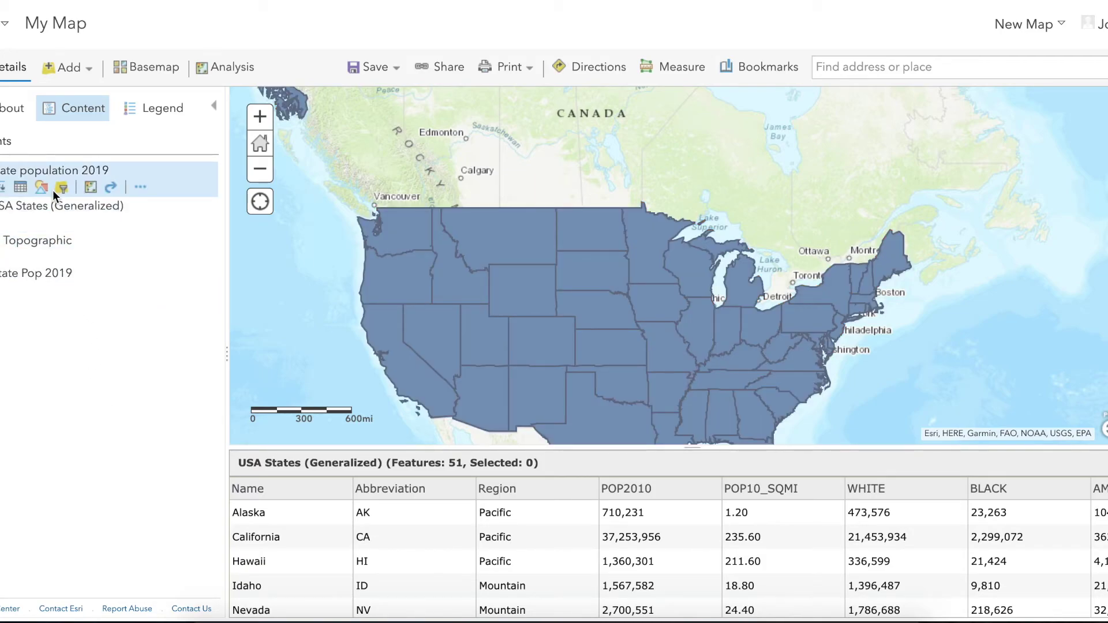
Open the State population 2019 attribute table and scroll right to the 2019 column
{"action": "left_click", "coordinate": [23, 189]}
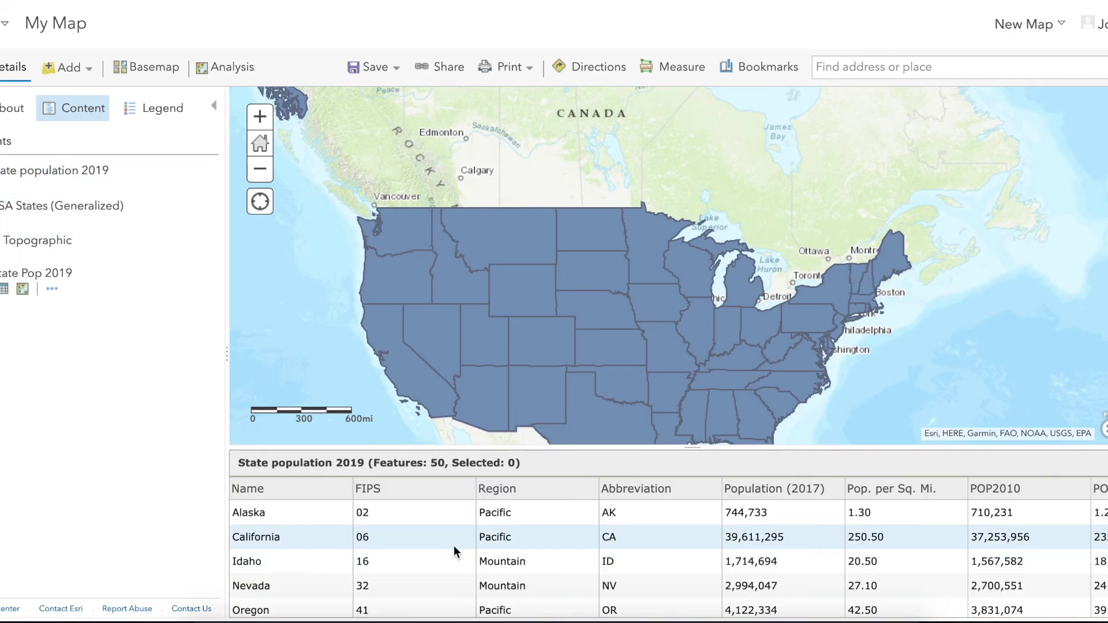
{"action": "scroll", "coordinate": [454, 545], "scroll_direction": "right", "scroll_amount": 10}
{"action": "scroll", "coordinate": [453, 551], "scroll_direction": "right", "scroll_amount": 15}
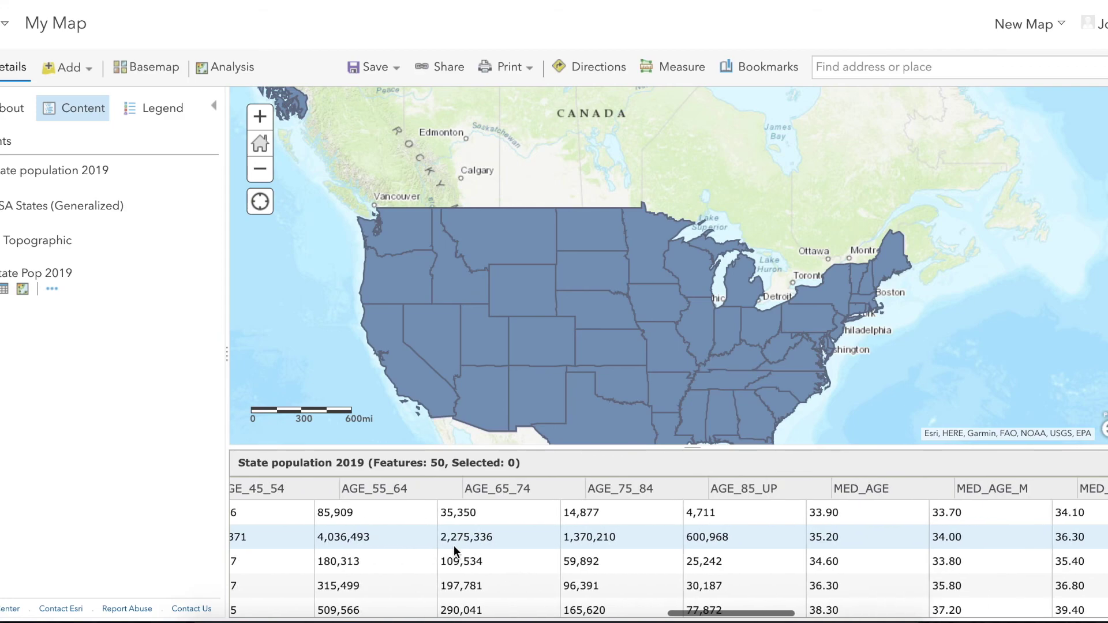
{"action": "scroll", "coordinate": [453, 546], "scroll_direction": "right", "scroll_amount": 6}
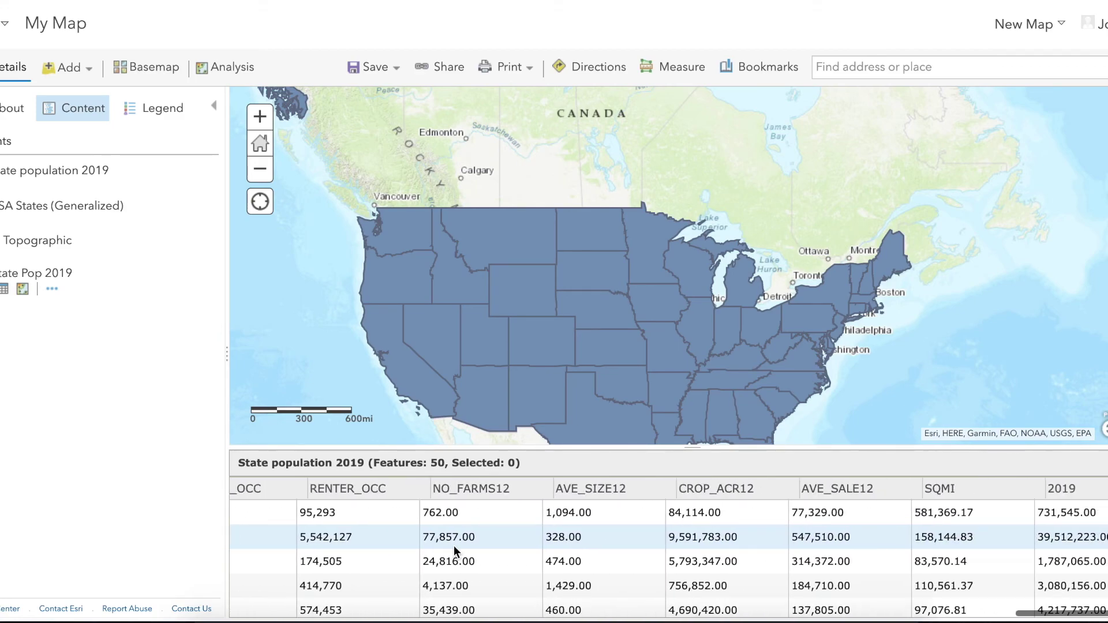